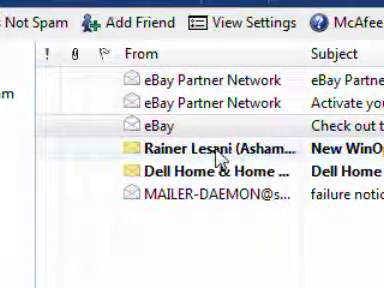
# Step: Add the sender of the Rainer Lesani (Ashampoo) Inbox message to contacts
pyautogui.rightClick(219, 158)
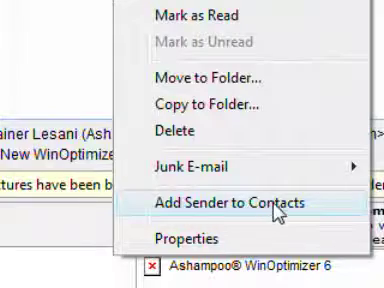
pyautogui.click(275, 210)
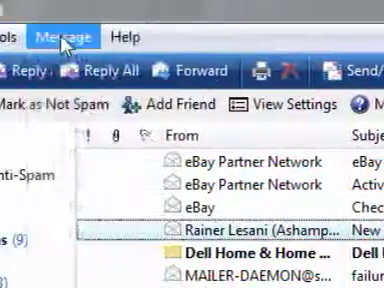
pyautogui.click(103, 40)
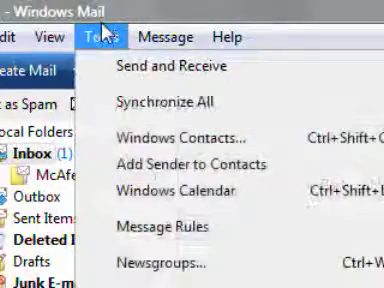
pyautogui.click(99, 38)
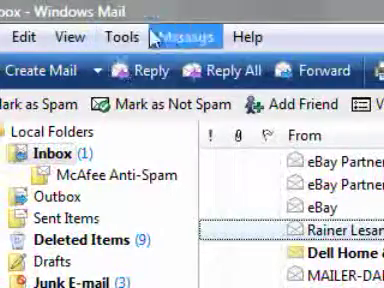
pyautogui.click(116, 40)
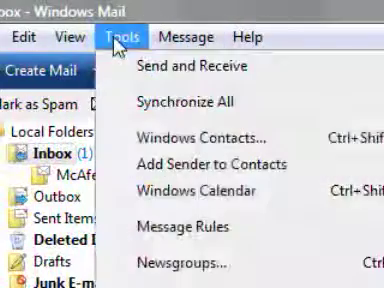
pyautogui.click(230, 140)
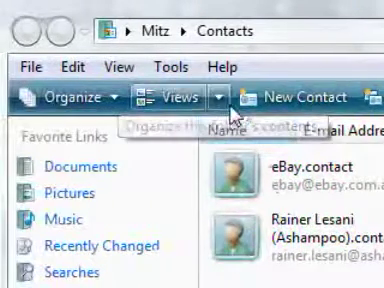
# Step: Start a new contact in Windows Contacts with first name 'mitz'
pyautogui.click(285, 101)
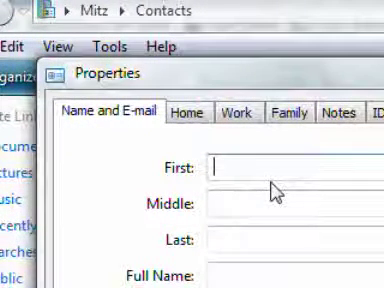
pyautogui.write('mitz')
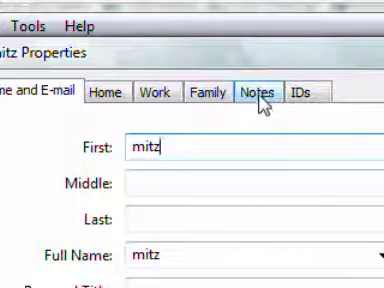
pyautogui.click(257, 93)
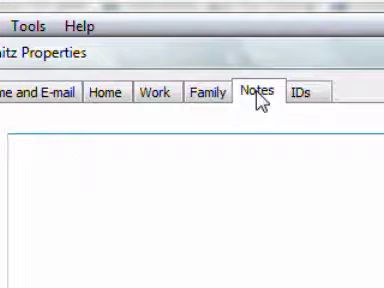
pyautogui.click(60, 93)
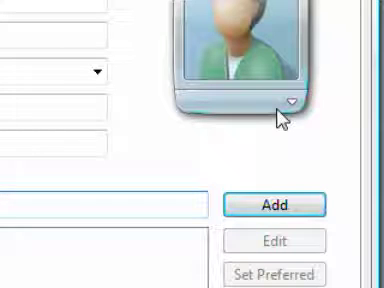
pyautogui.write('ul')
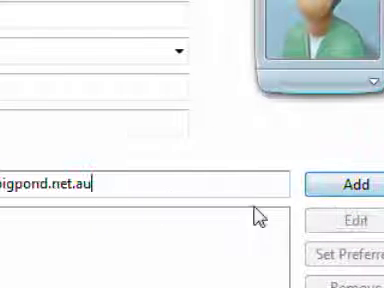
# Step: Add the bigpond.net.au e-mail address to the mitz contact as its preferred e-mail
pyautogui.click(272, 190)
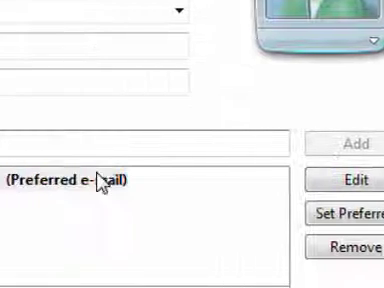